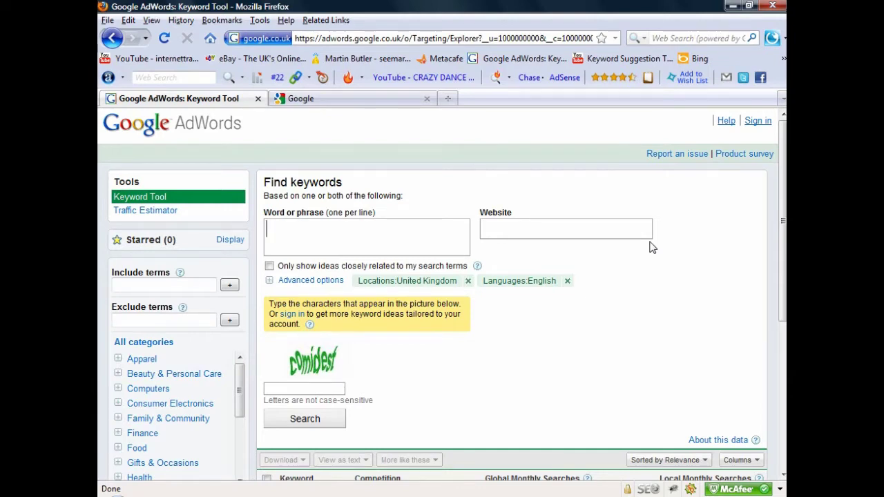
Search for keyword ideas on the phrase "easymemberpro", filling in the CAPTCHA verification characters
text(easymemberpro)
click(313, 389)
text(c)
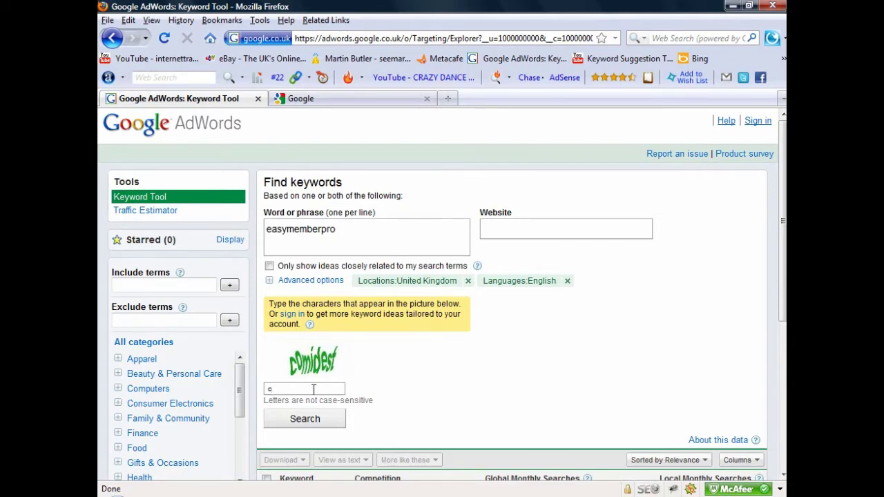
text(omidest)
click(304, 422)
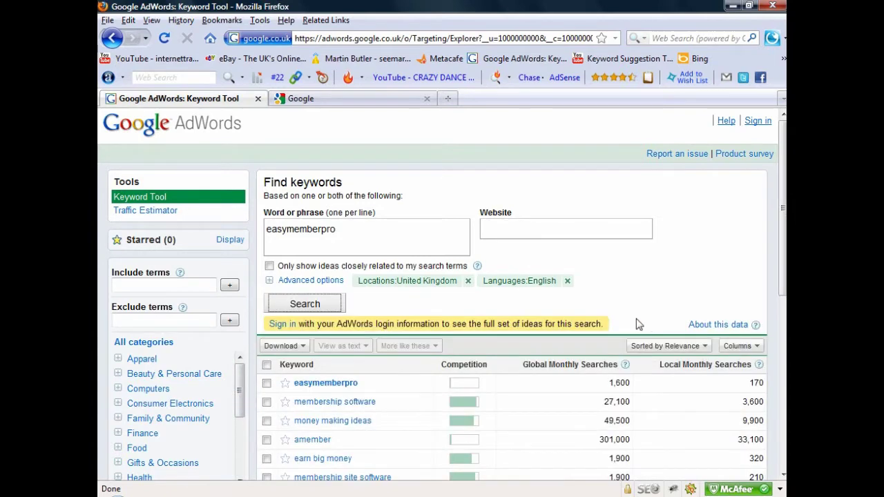
Examine the keyword ideas list, comparing competition with global and local monthly searches from the first keyword to the last
scroll(637, 320, down, 2)
scroll(636, 320, down, 2)
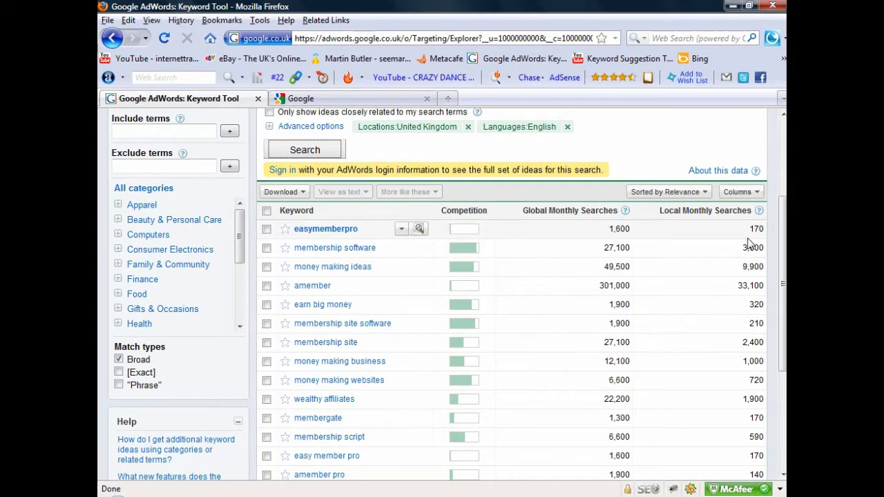
scroll(704, 247, down, 4)
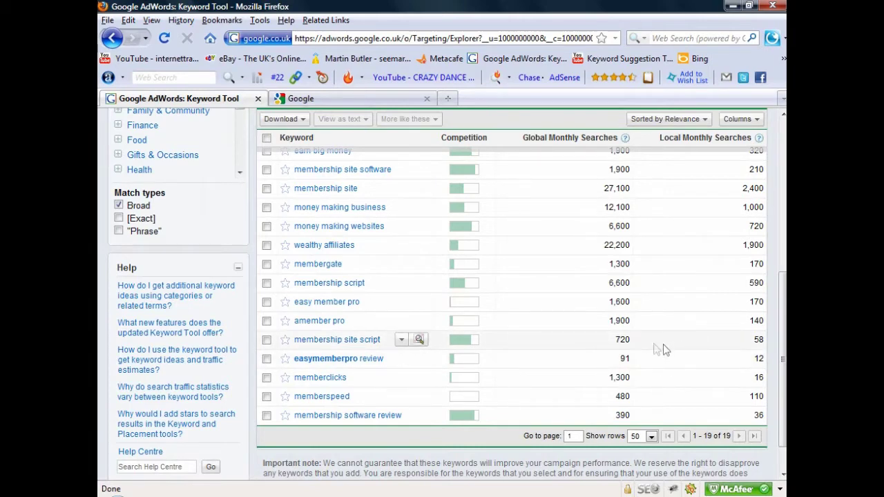
scroll(560, 351, up, 4)
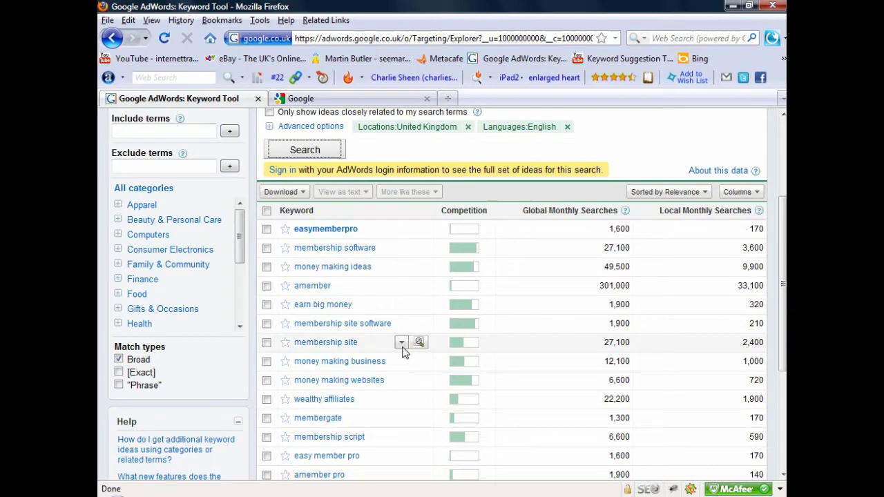
scroll(405, 352, down, 2)
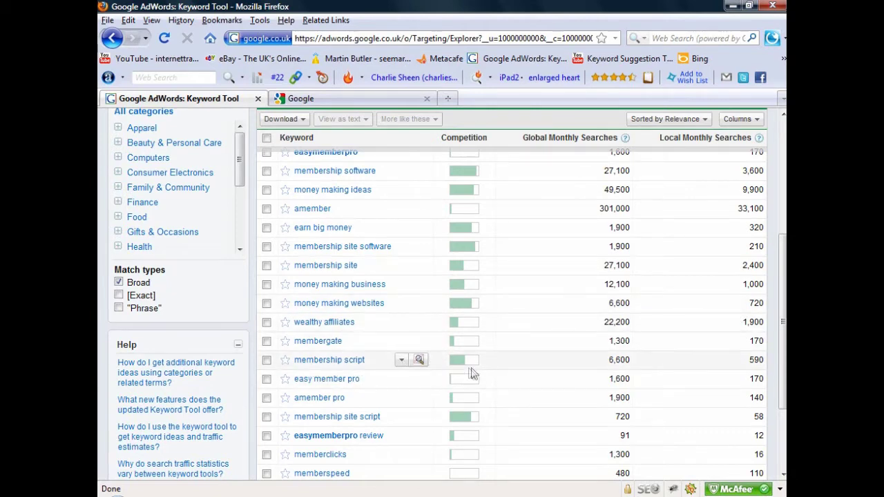
mouse_move(464, 371)
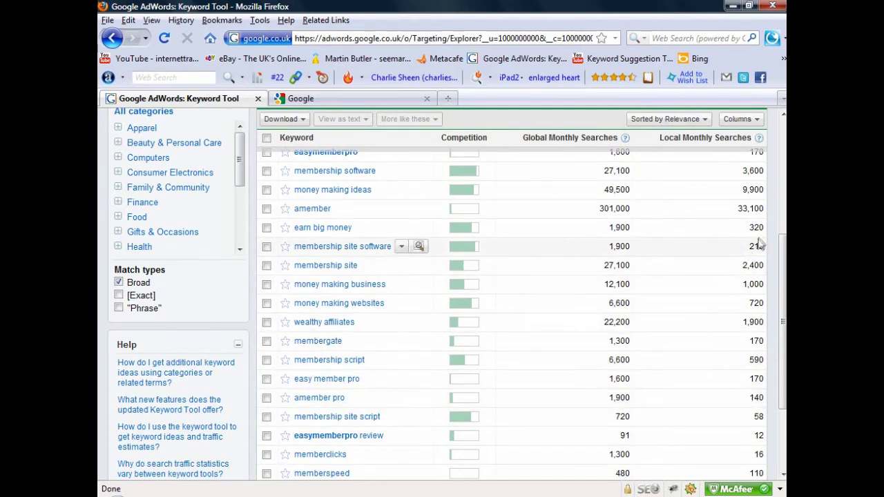
scroll(697, 297, up, 4)
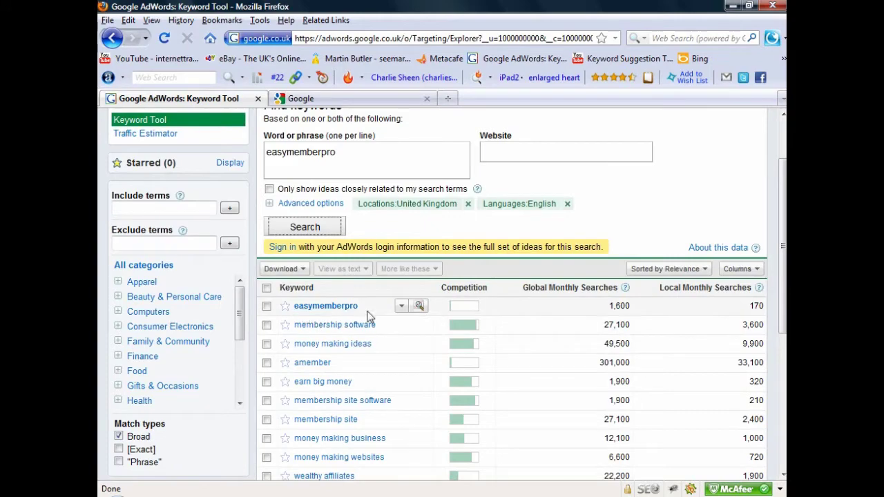
scroll(366, 316, down, 4)
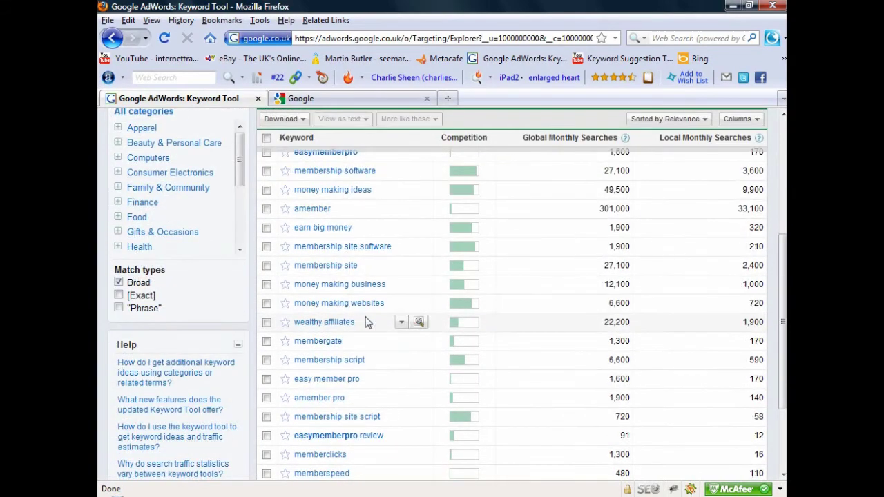
scroll(366, 322, down, 2)
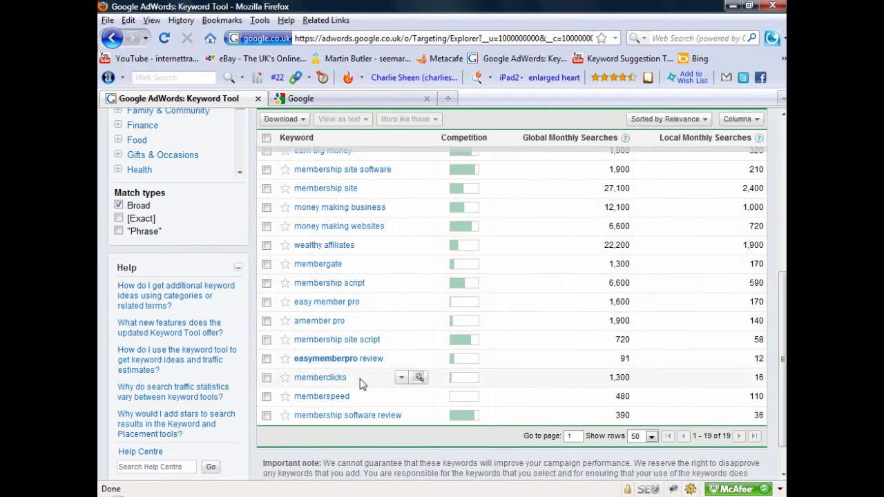
scroll(369, 359, up, 6)
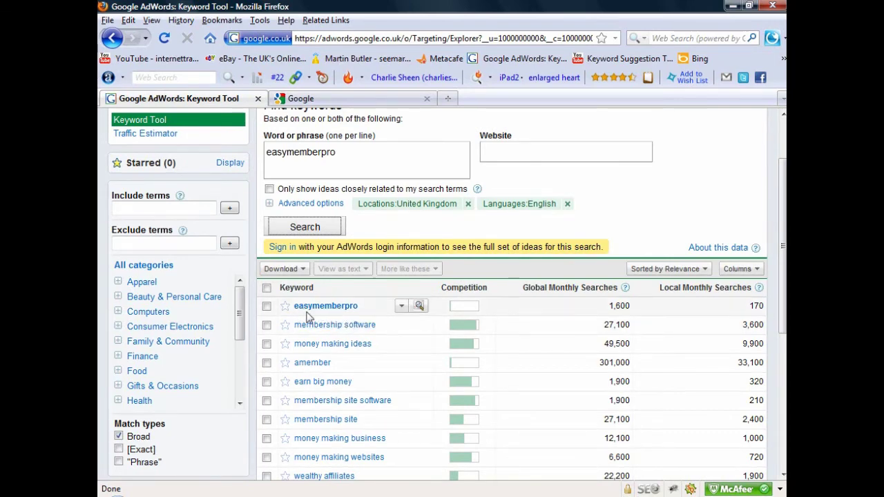
scroll(344, 317, down, 7)
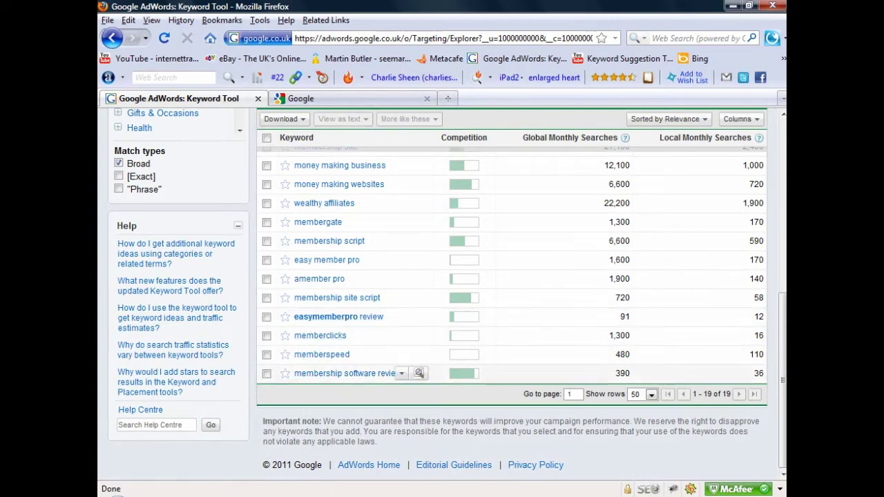
Switch to Traffic Travis, open the SEO keyword analysis and dismiss its introductory window
click(294, 452)
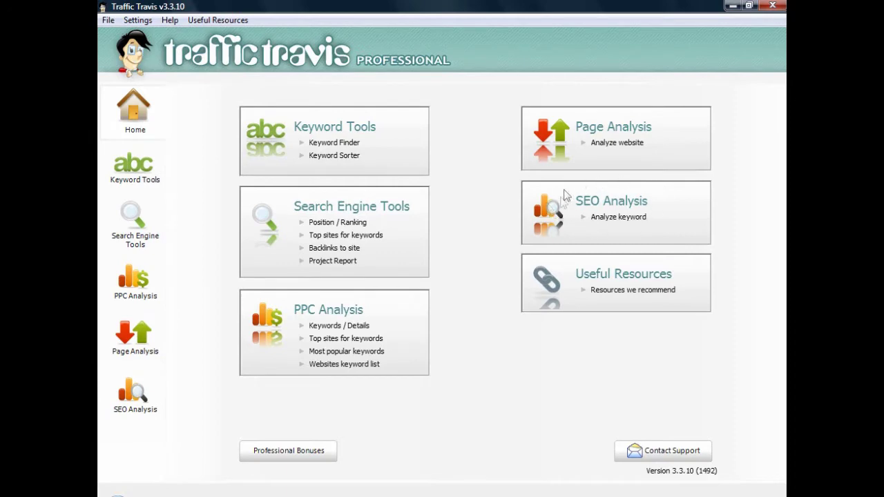
click(617, 218)
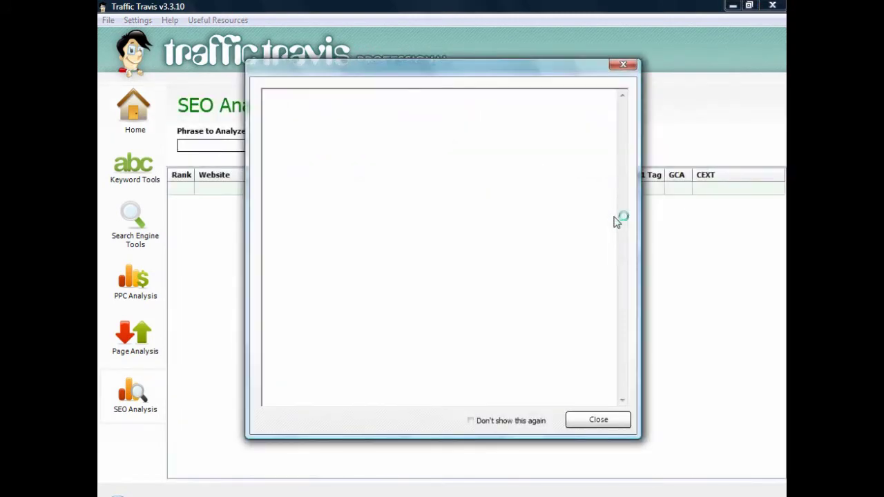
click(591, 423)
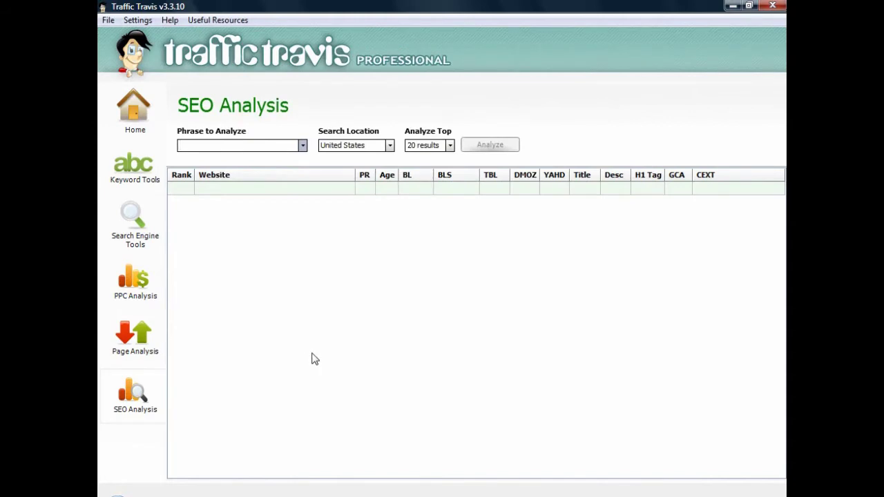
Run the SEO analysis for the phrase "easymemberpro" with search location United Kingdom and the top 10 results
click(181, 145)
text(easymemberpro)
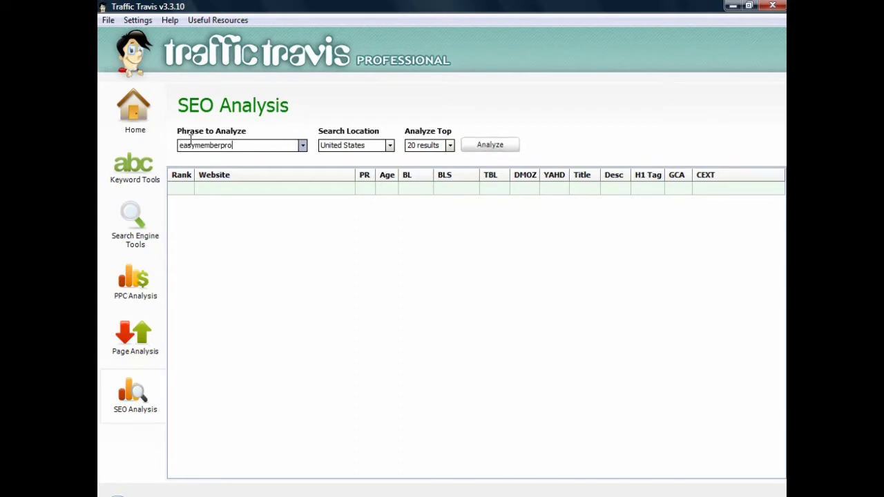
click(390, 146)
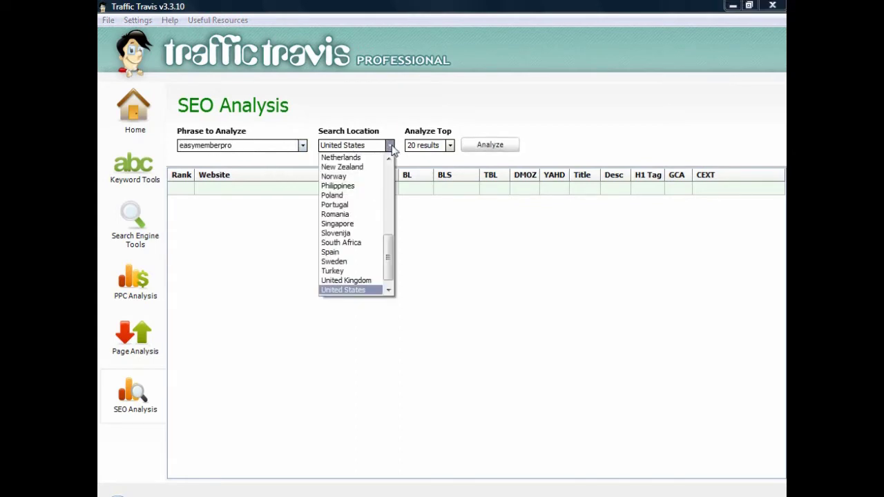
click(349, 280)
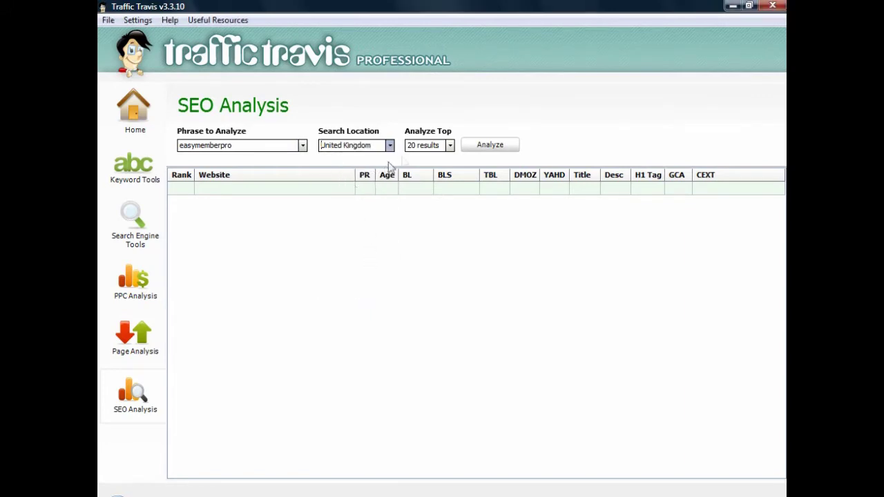
click(449, 147)
click(425, 157)
click(492, 146)
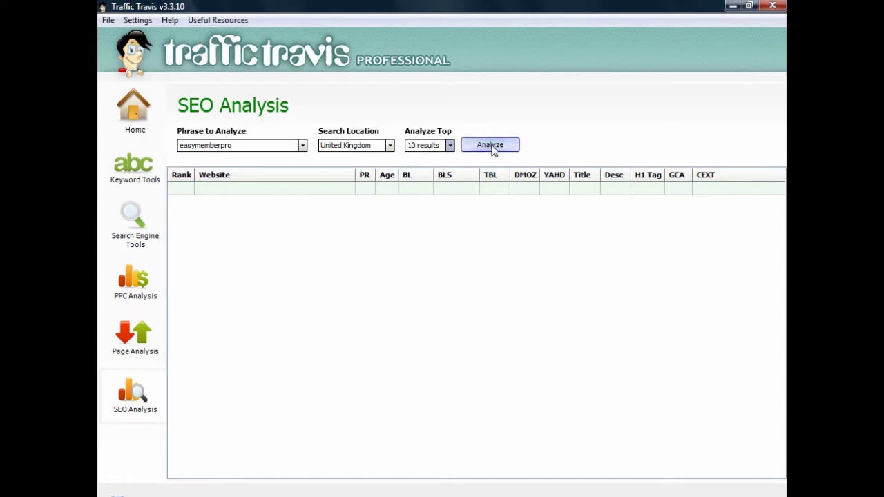
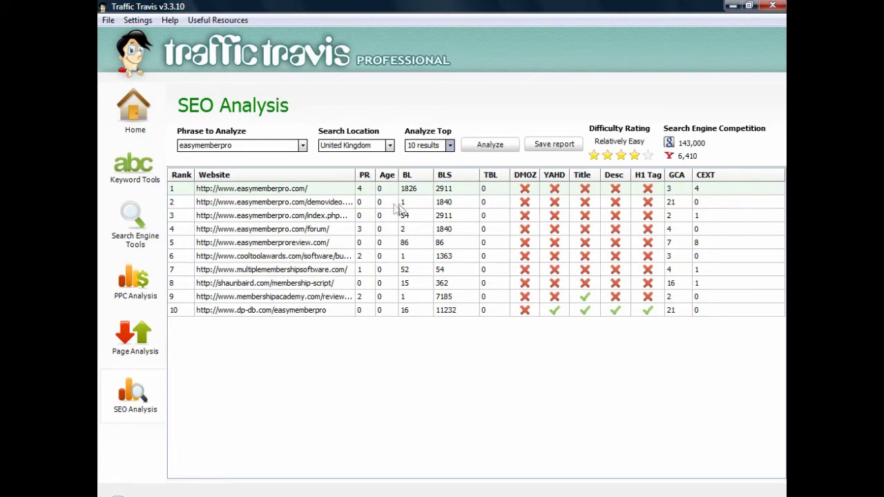
Run the SEO analysis for "easymemberpro review" and check the competing sites' Title, Desc and H1 Tag columns
click(277, 144)
text(review)
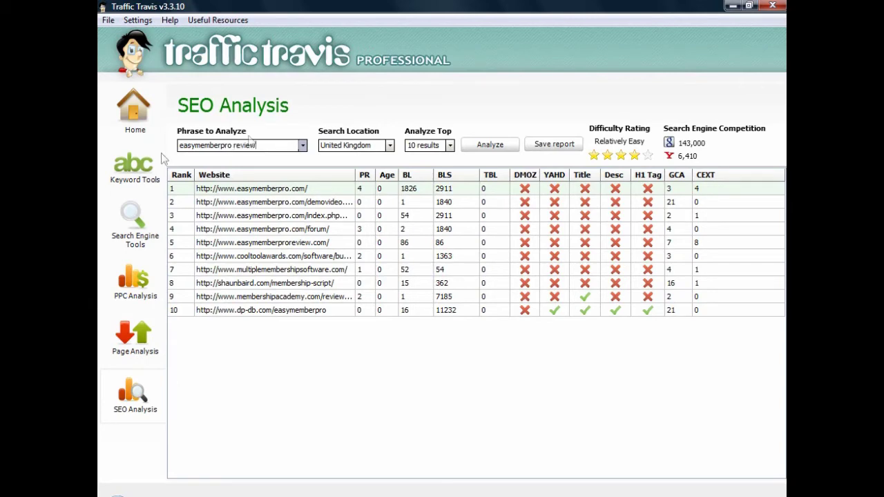
click(489, 146)
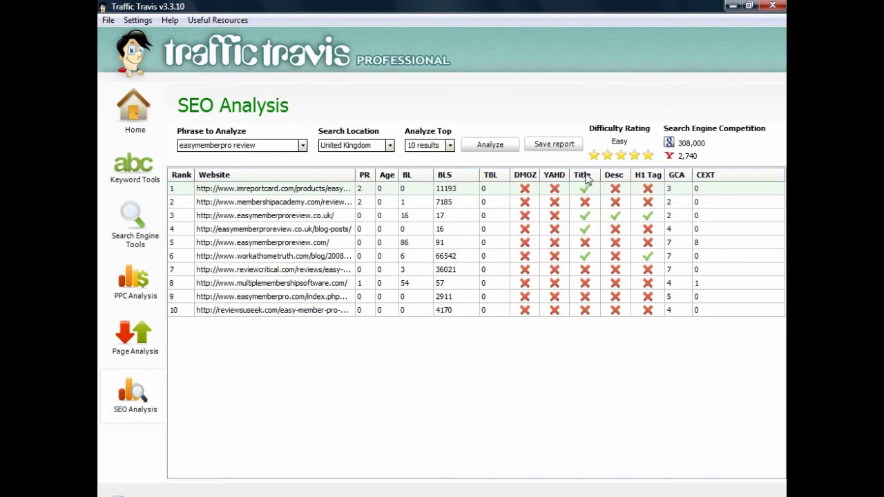
mouse_move(586, 179)
mouse_move(616, 178)
mouse_move(650, 181)
Minimize Traffic Travis, switch to the Google page in Firefox and search for "easymemberpro review"
click(733, 7)
click(343, 100)
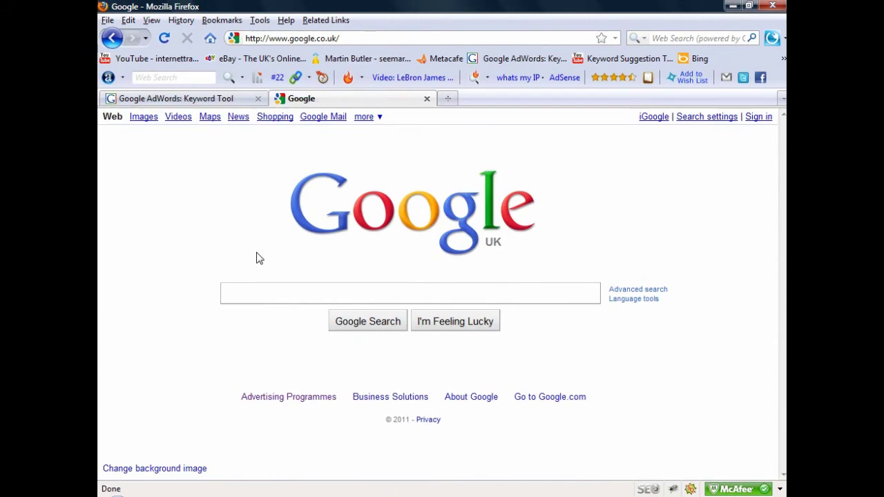
text(easymemberproreview)
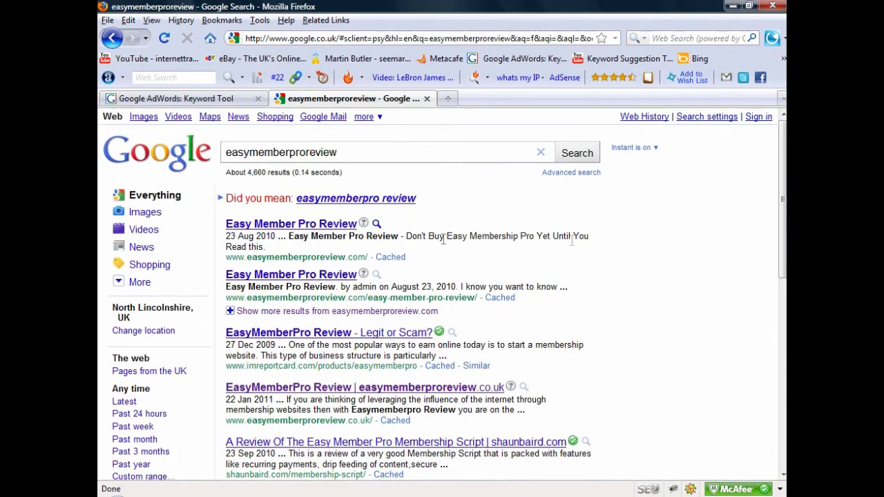
key(Down)
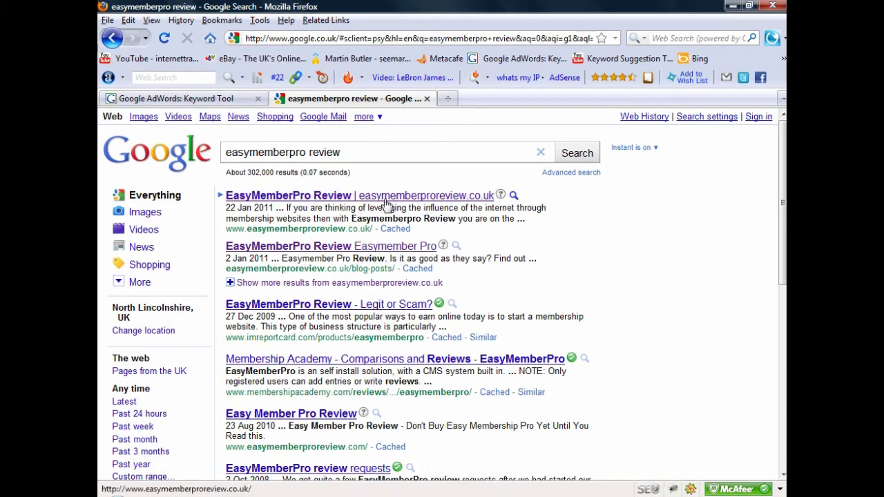
Open the easymemberproreview.co.uk search result and look through its home page
click(331, 196)
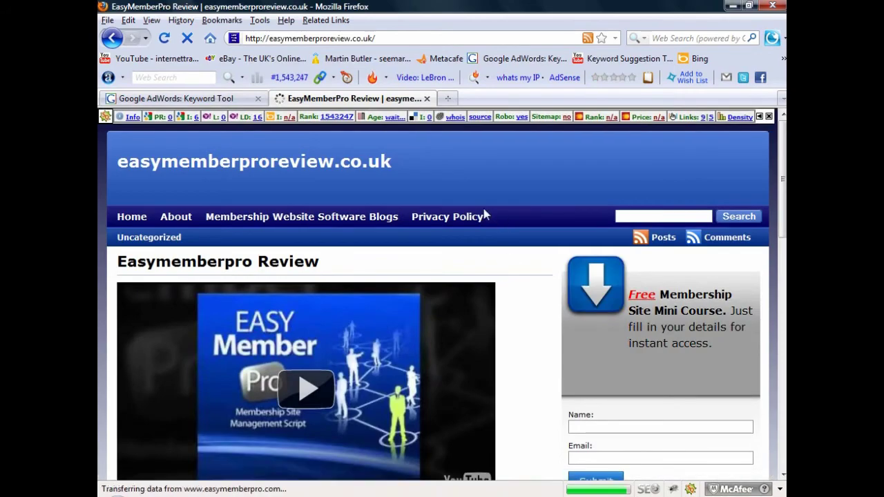
scroll(483, 214, down, 2)
scroll(503, 217, down, 20)
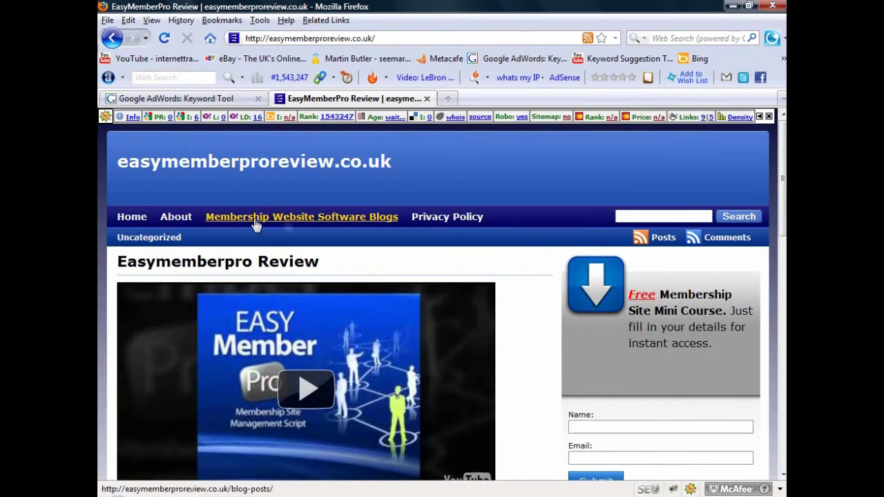
Open the site's Membership Website Software Blogs page and read through the Membership Site Software article and its links
click(302, 223)
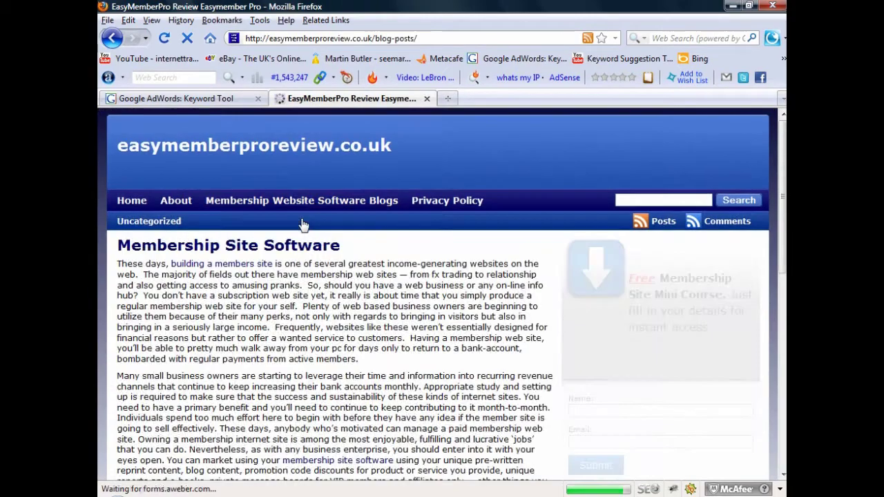
scroll(367, 223, down, 15)
scroll(368, 230, down, 3)
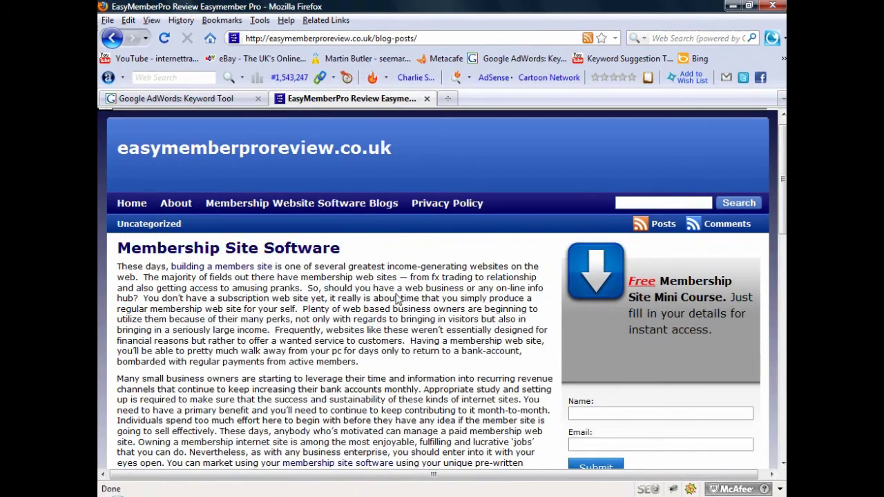
scroll(397, 296, down, 10)
scroll(396, 295, down, 8)
scroll(396, 295, up, 10)
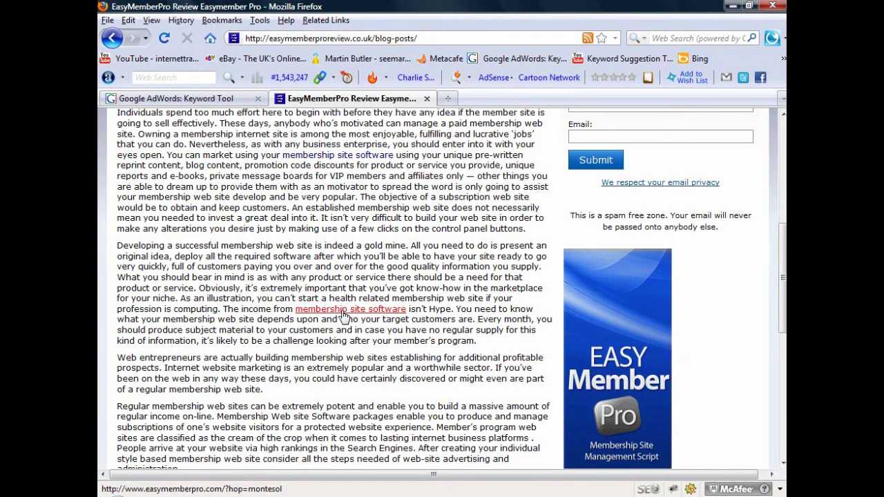
scroll(344, 316, down, 4)
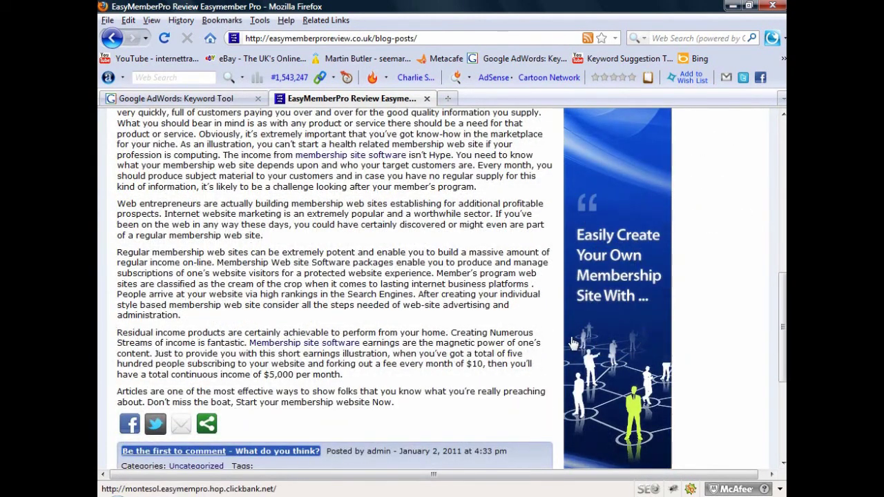
scroll(573, 343, up, 8)
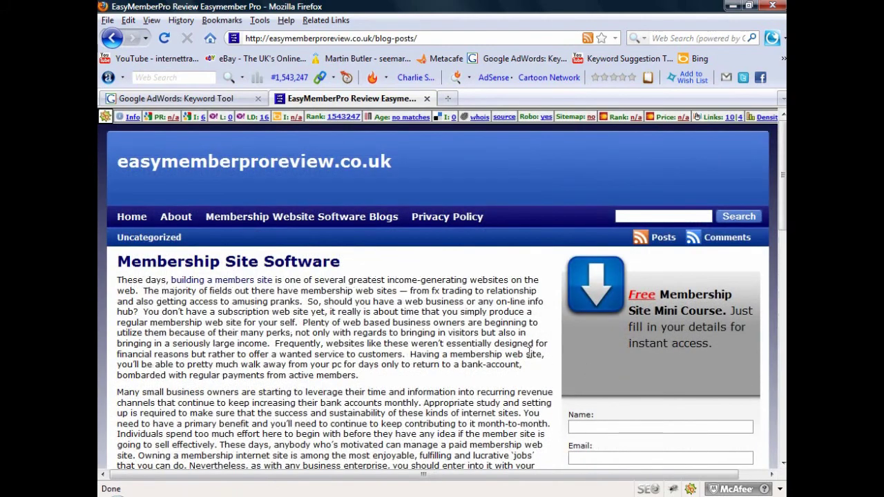
scroll(542, 332, down, 2)
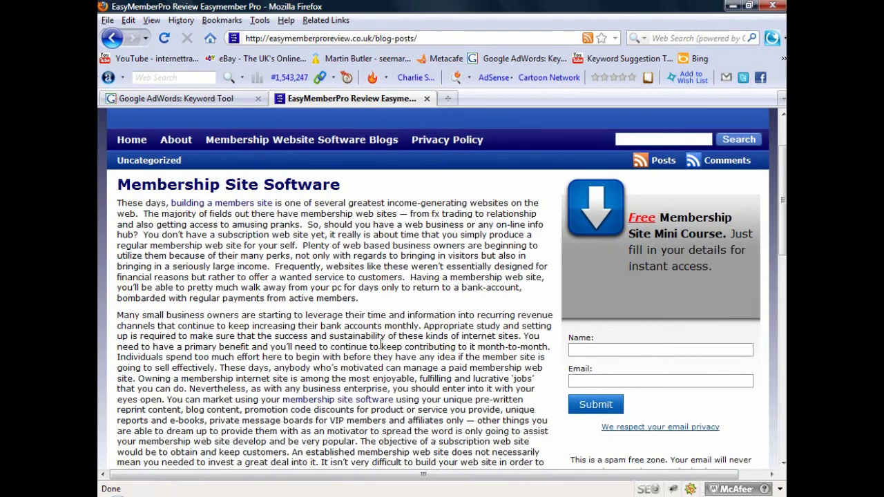
scroll(382, 343, up, 2)
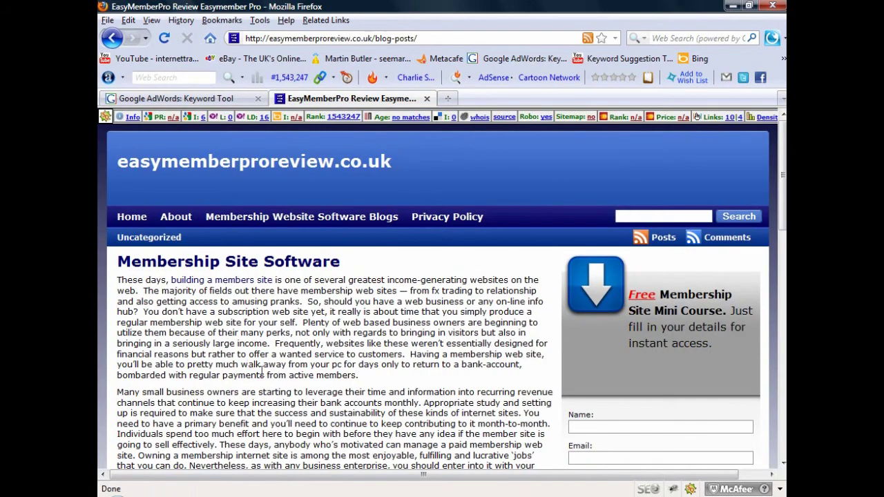
Return to the Google AdWords Keyword Tool results and compare the monthly searches and competition of the "easymemberpro" keyword ideas
click(198, 101)
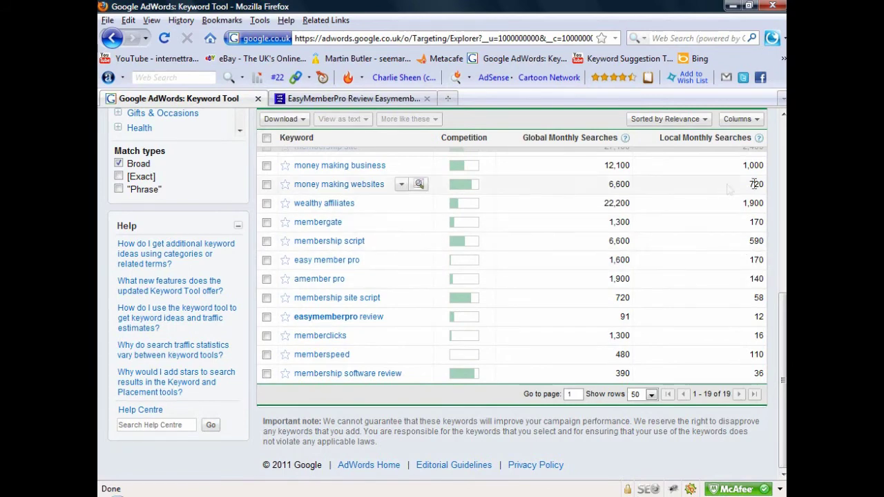
scroll(718, 358, up, 8)
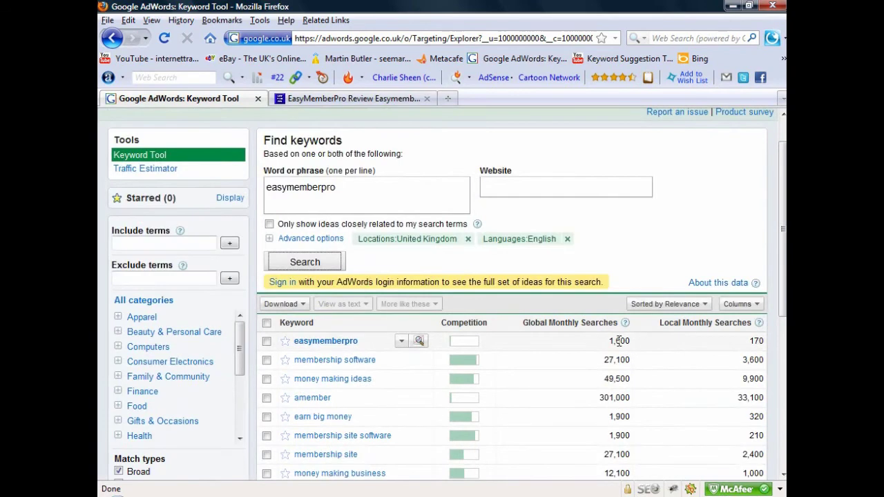
scroll(620, 339, down, 4)
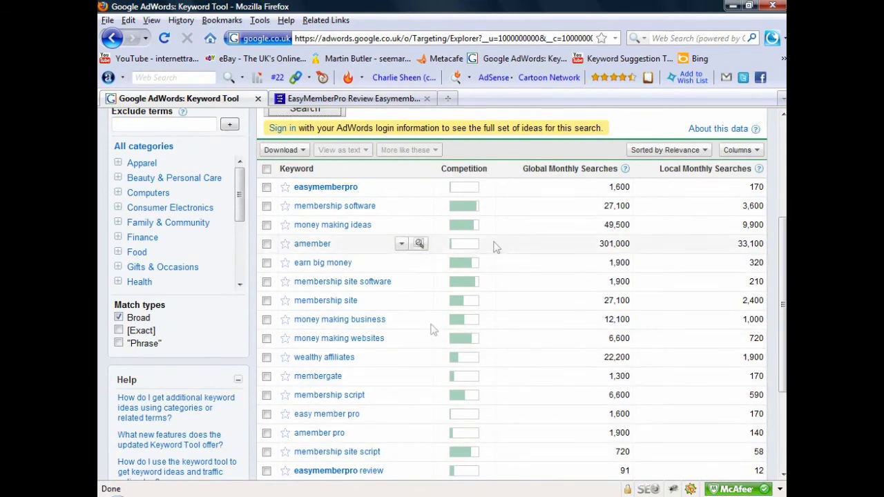
Switch to Traffic Travis, run the SEO analysis for "membership site" and return to the AdWords Keyword Tool in Firefox
click(297, 453)
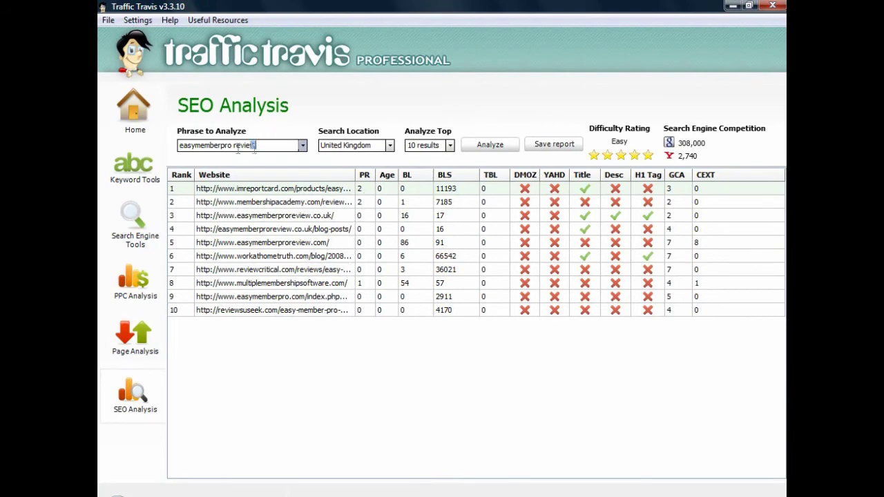
drag(257, 146, 163, 146)
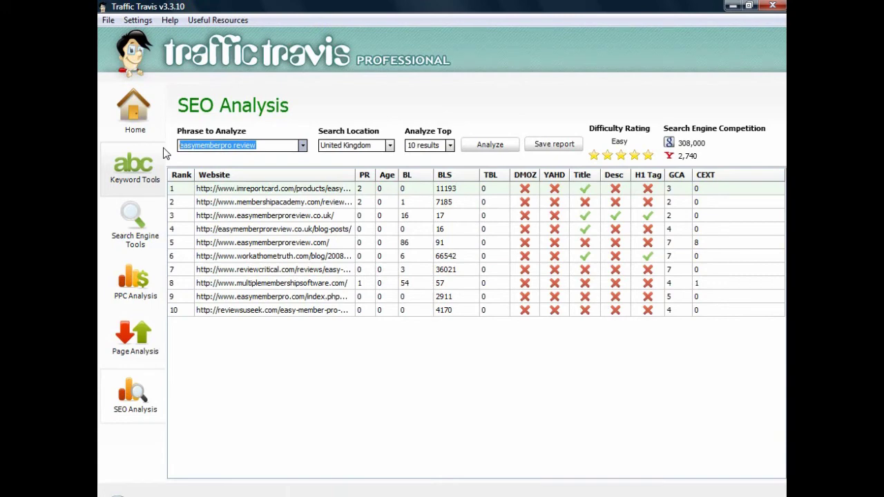
text(membership site)
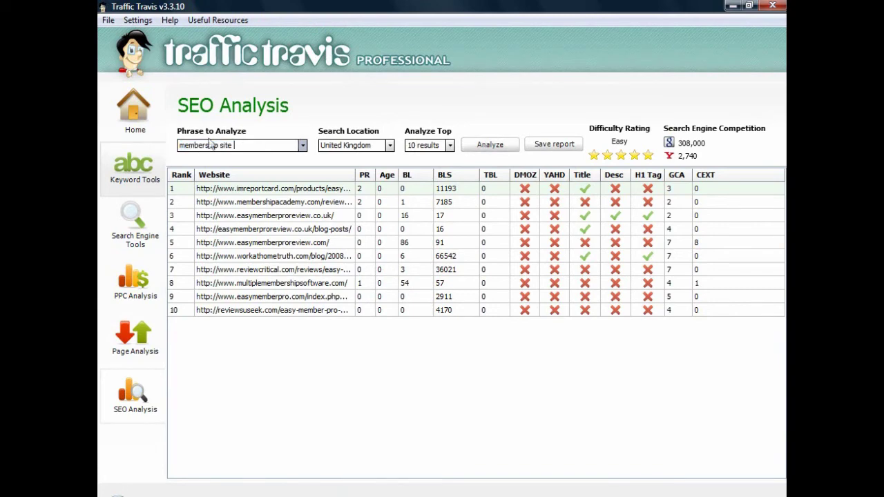
click(490, 145)
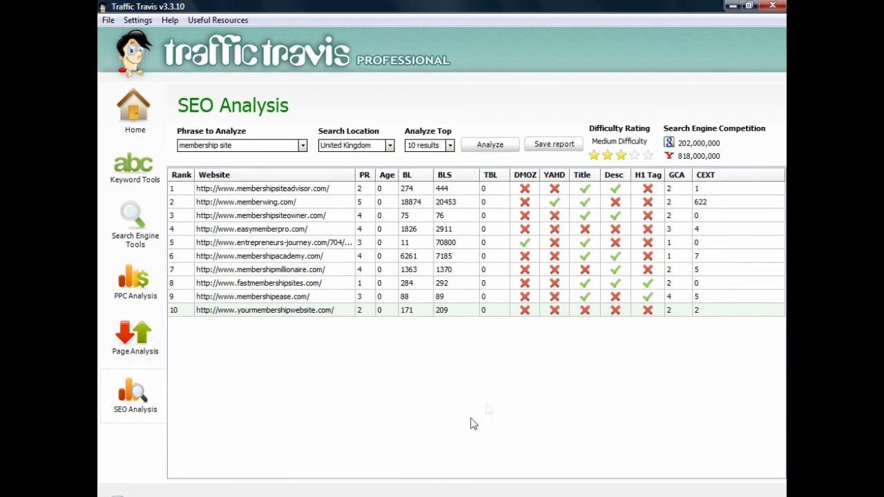
key(alt+Tab)
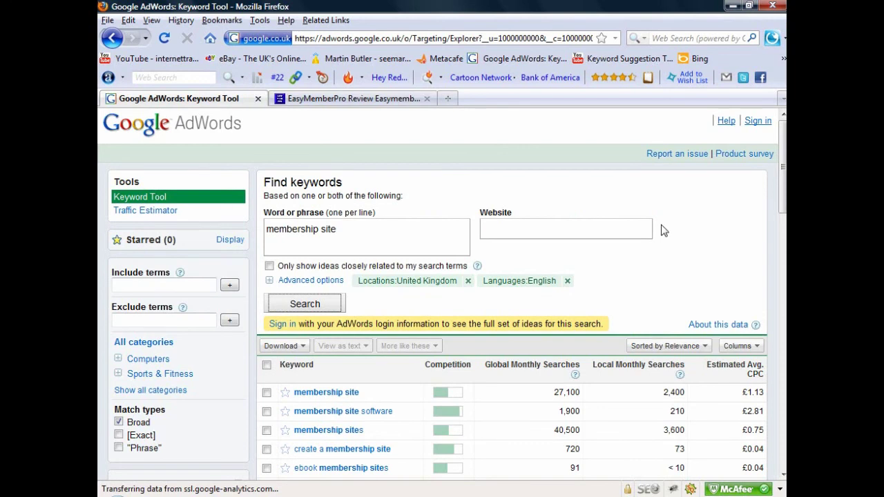